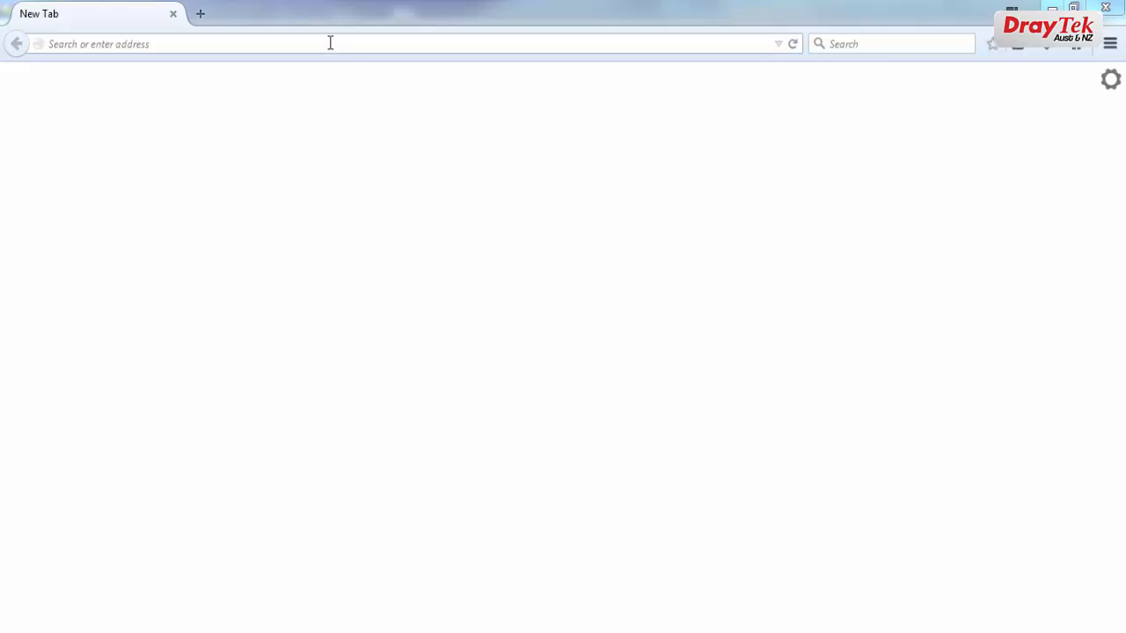
click(330, 43)
text(http://192.168.1.1)
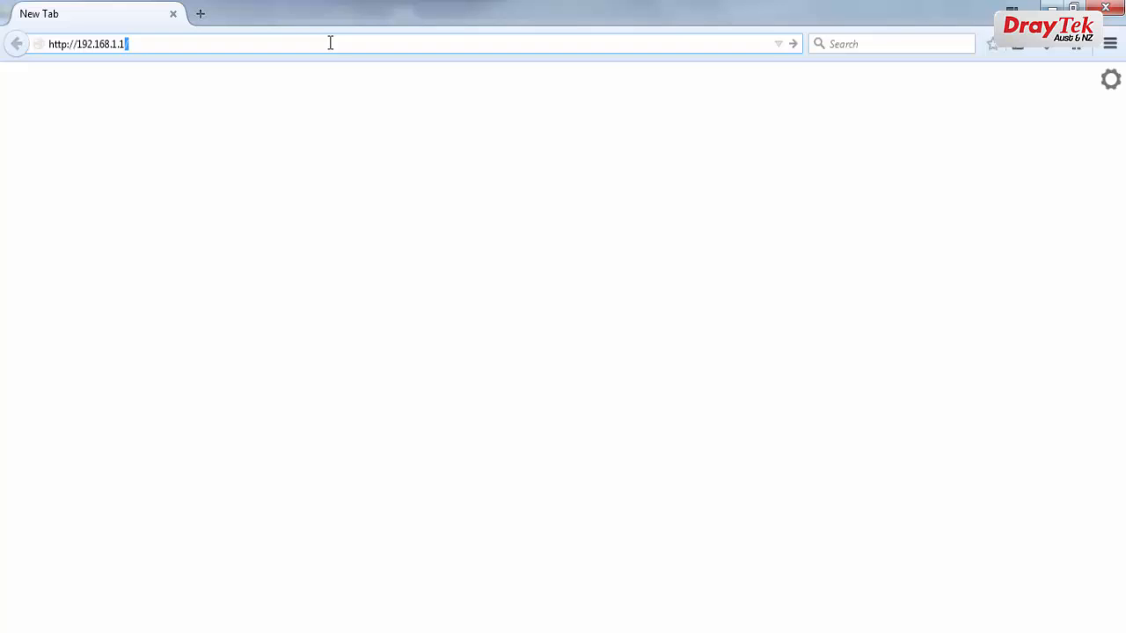
key(Return)
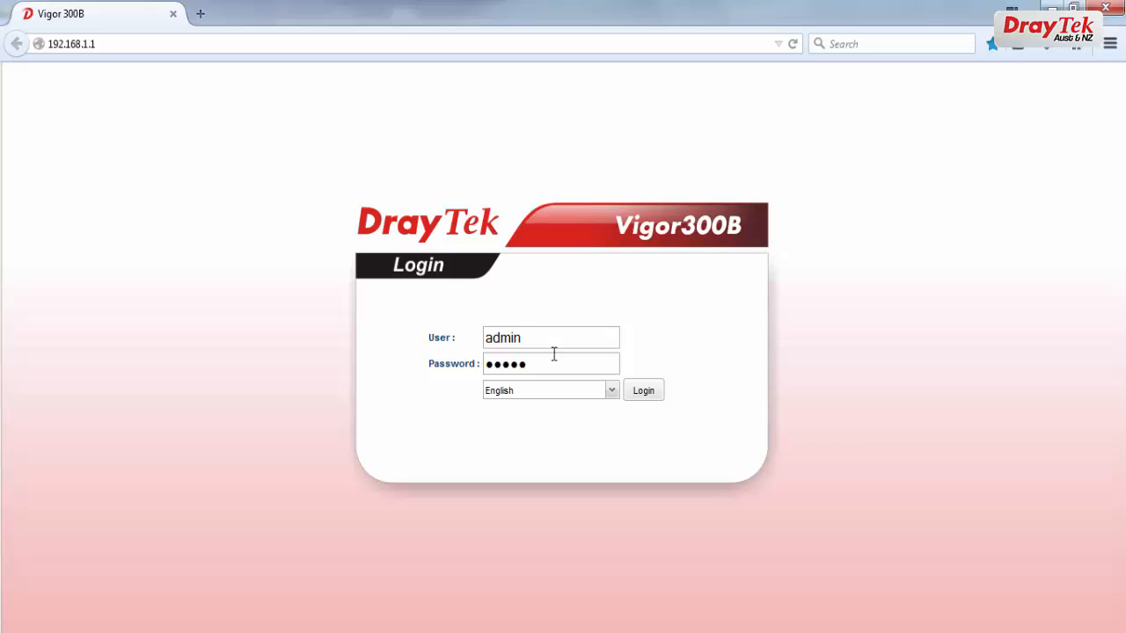
click(643, 391)
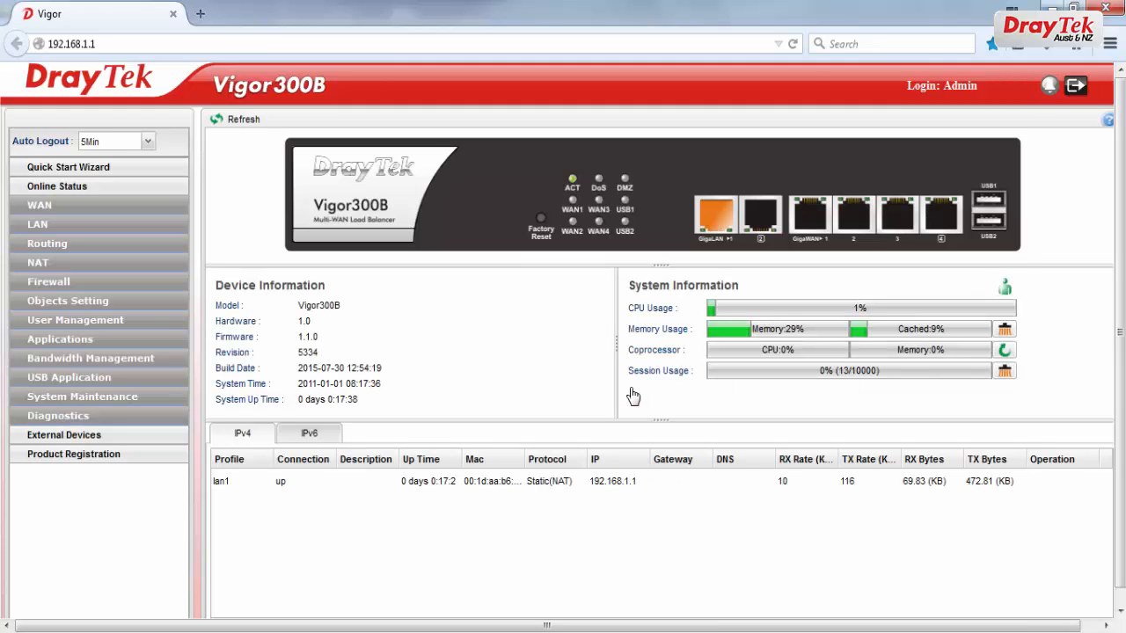
Reach the USB WAN profile list under WAN General Setup and edit profile usb1
click(137, 204)
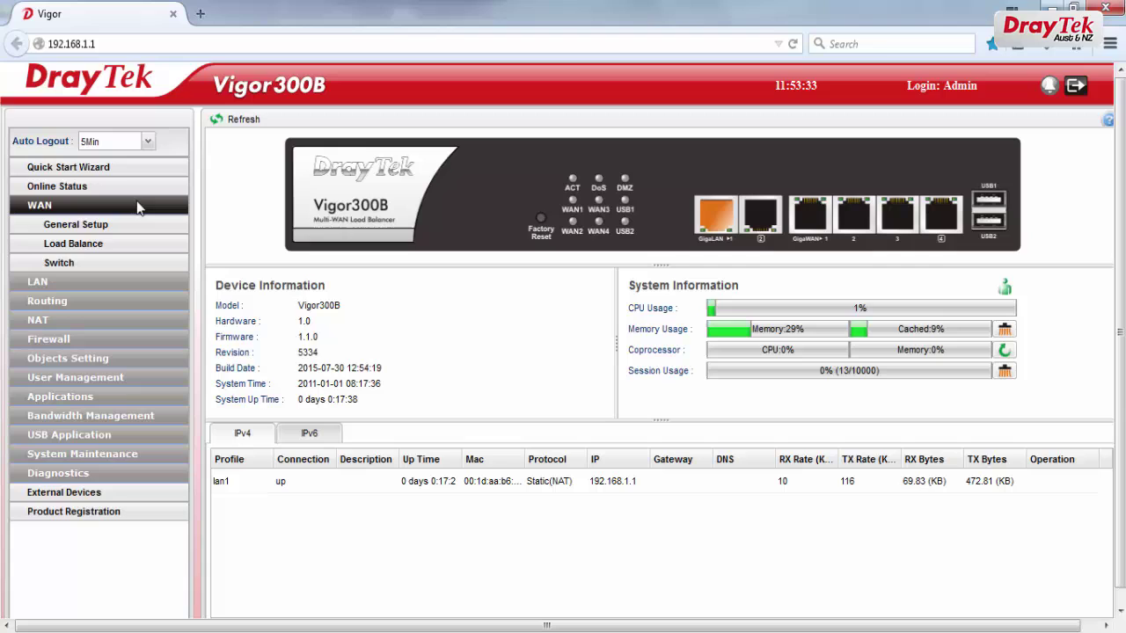
click(92, 227)
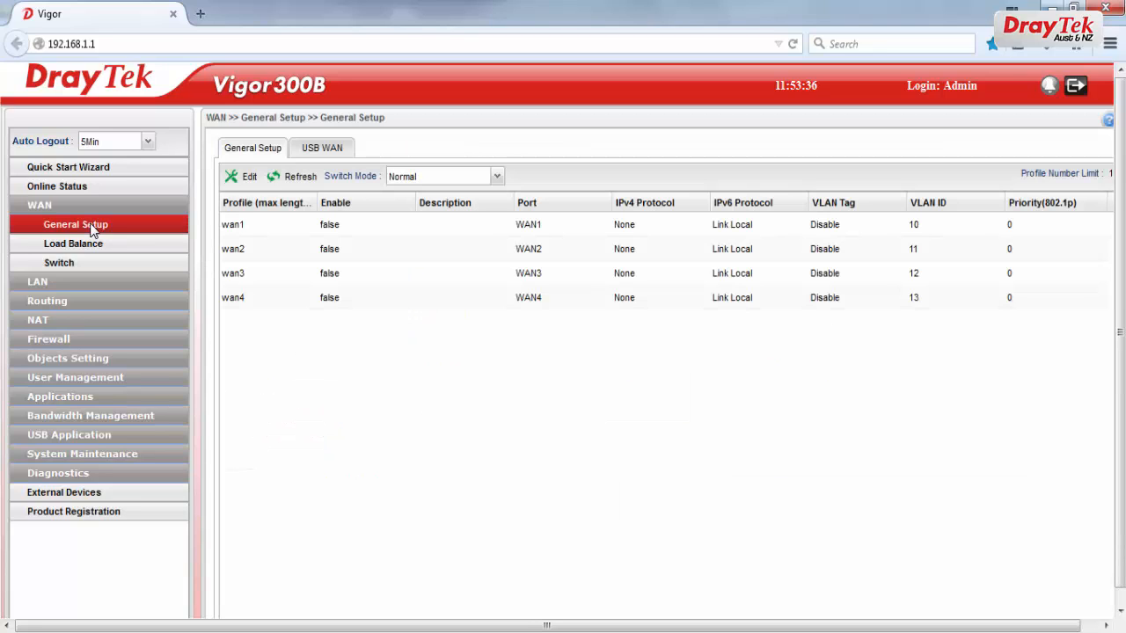
click(321, 148)
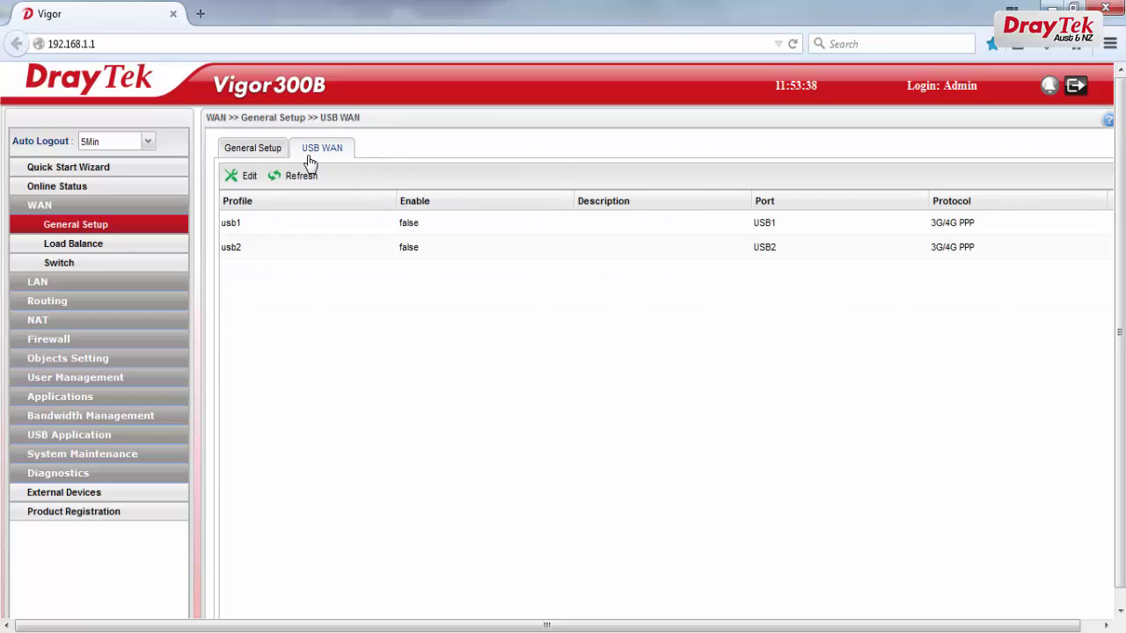
click(255, 222)
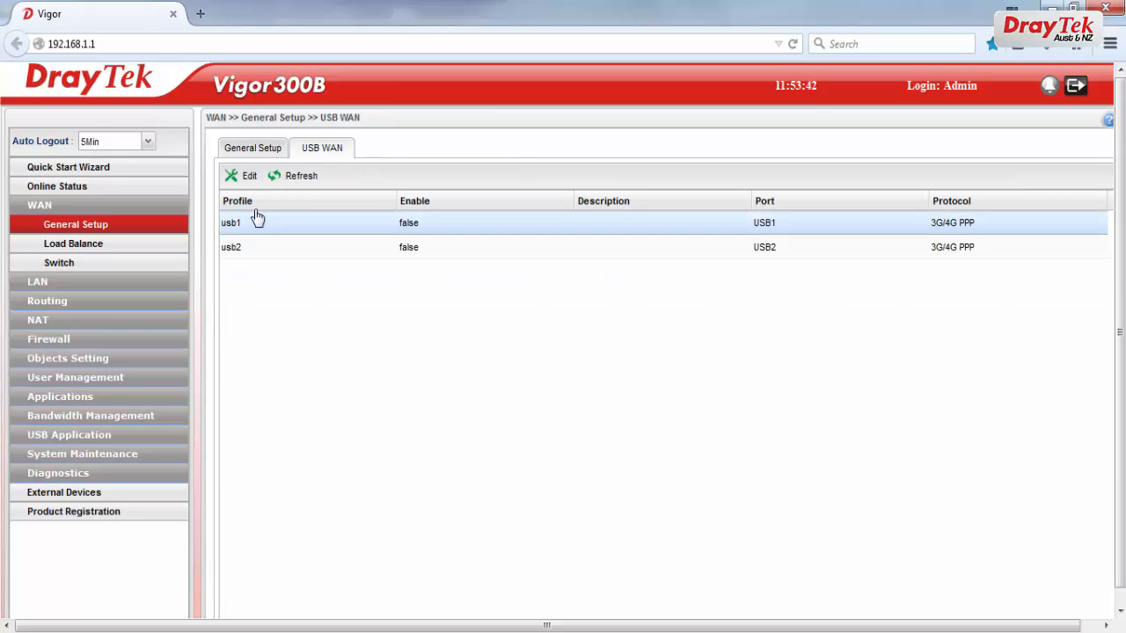
click(250, 177)
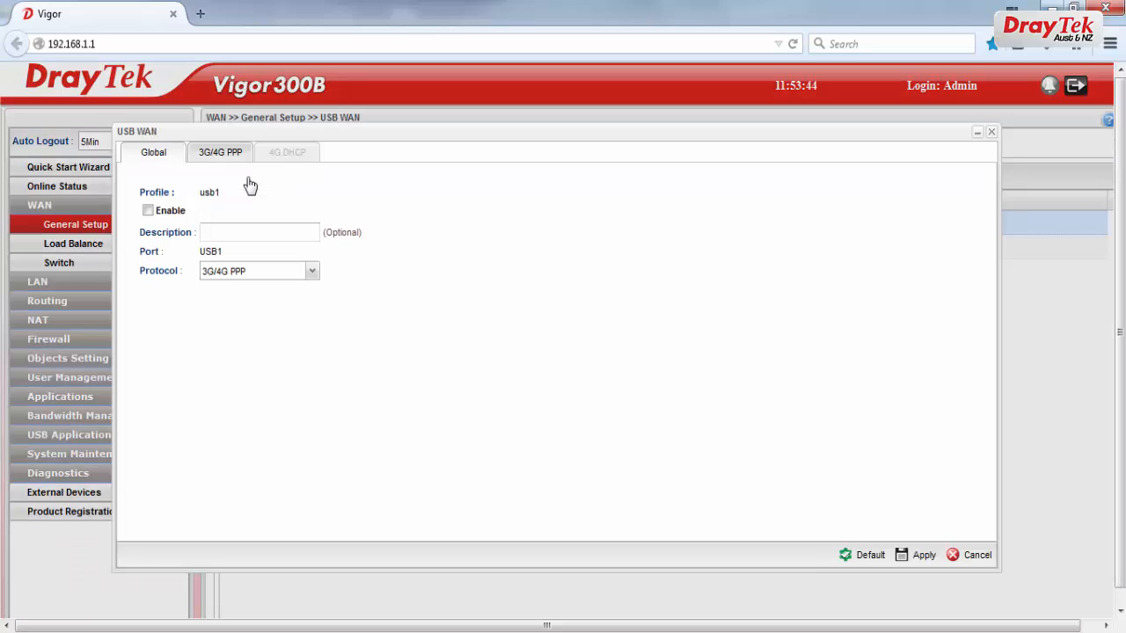
Enable usb1, describe it as USB1_Internet and keep 3G/4G PPP as the protocol
click(147, 211)
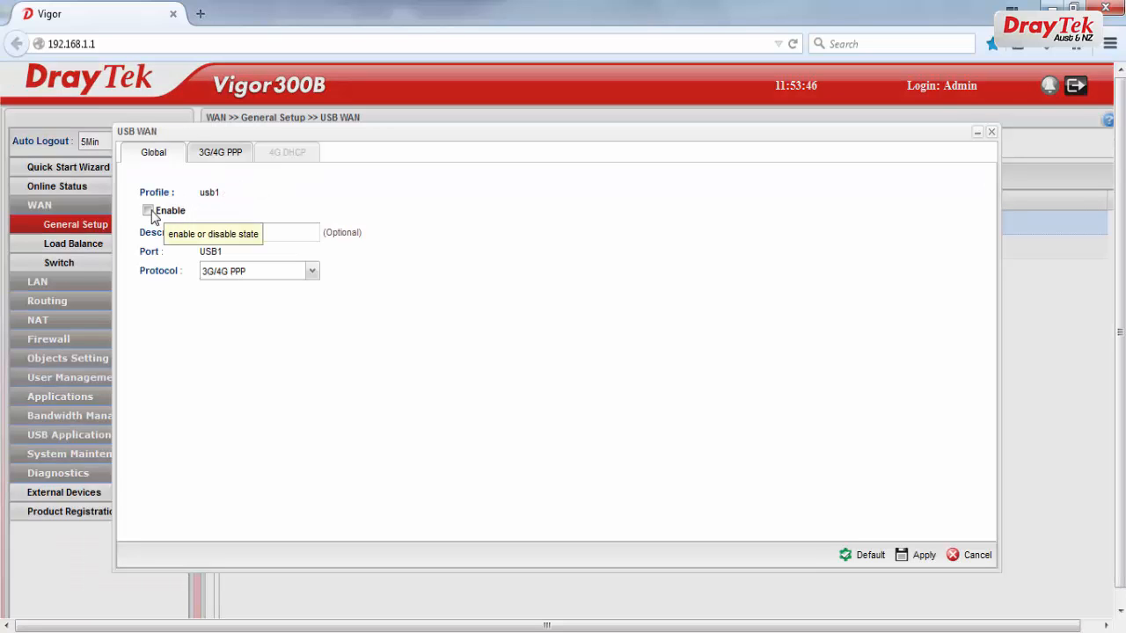
click(229, 232)
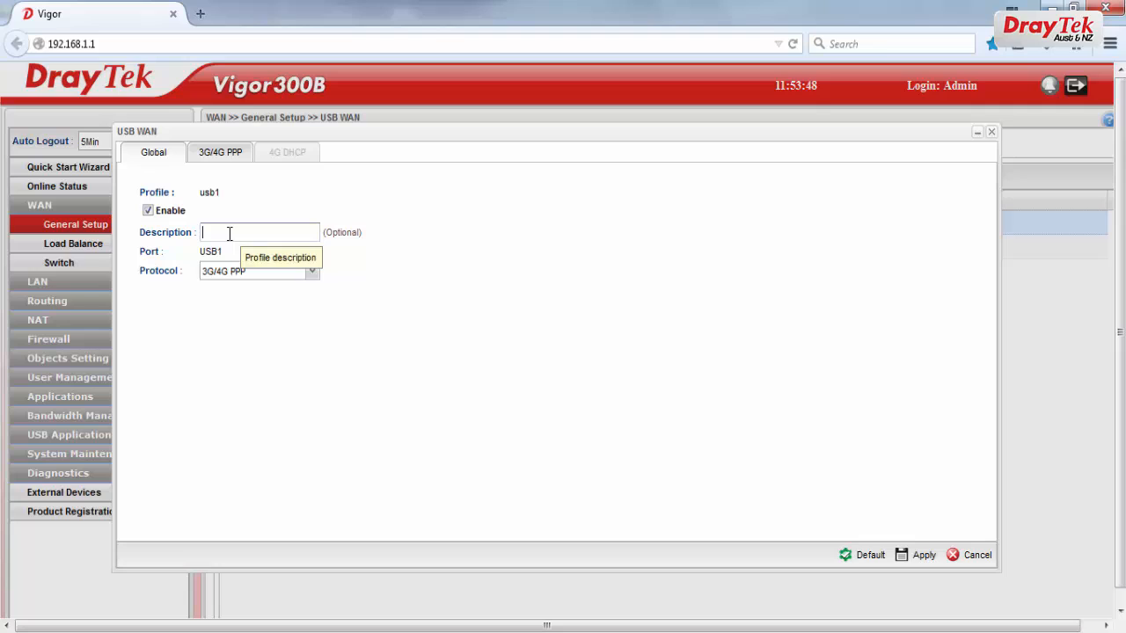
text(US)
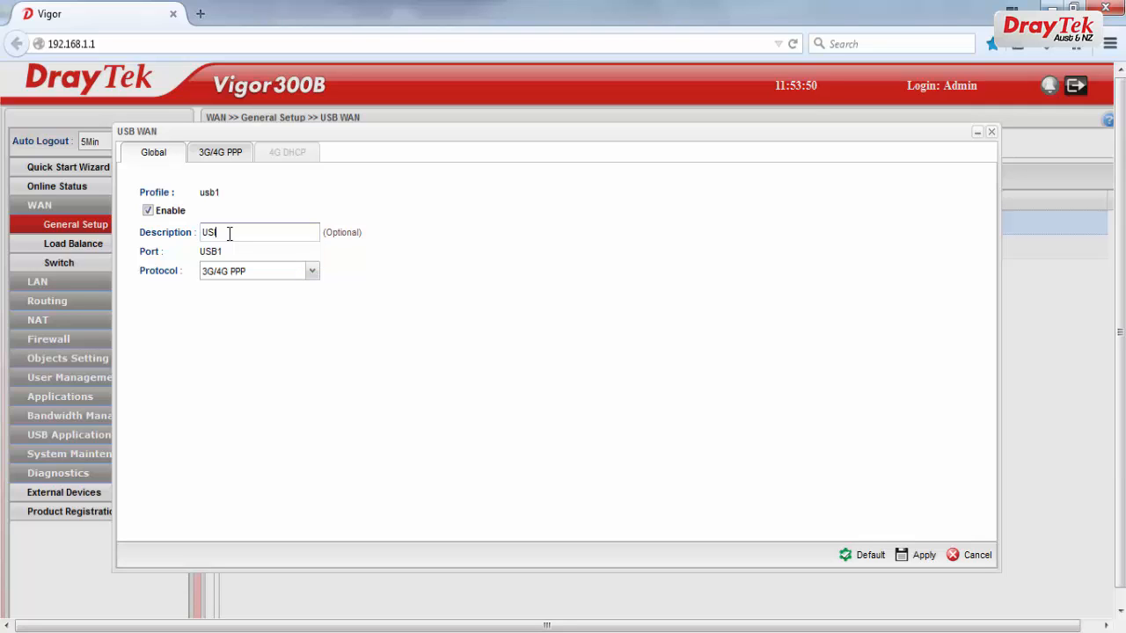
text(B1 )
text(Int)
text(ernet)
click(254, 270)
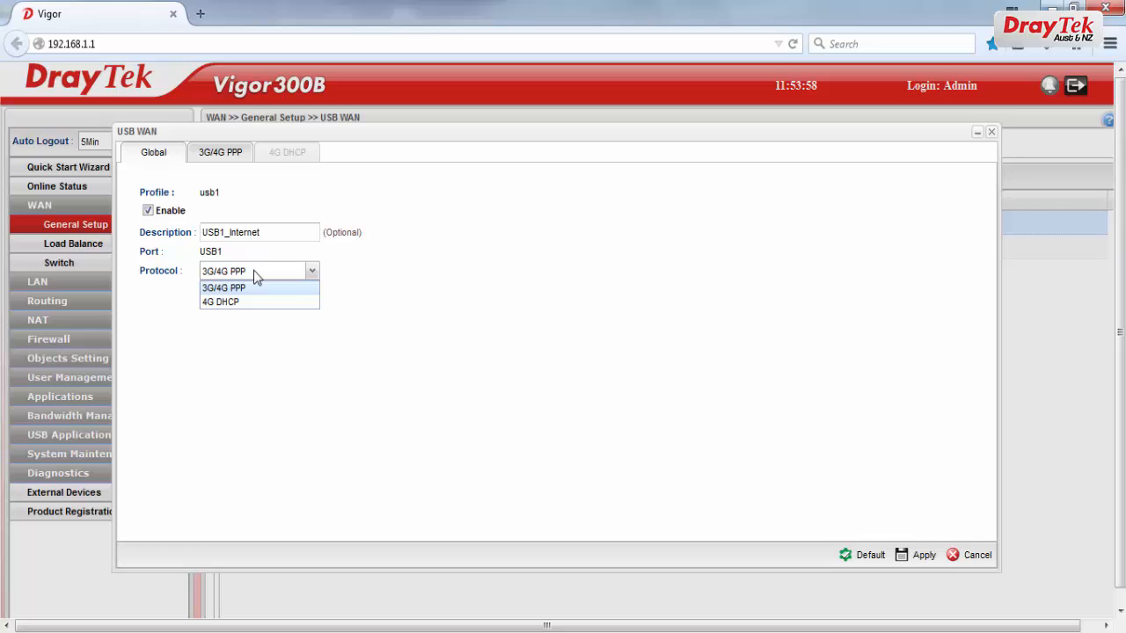
click(293, 293)
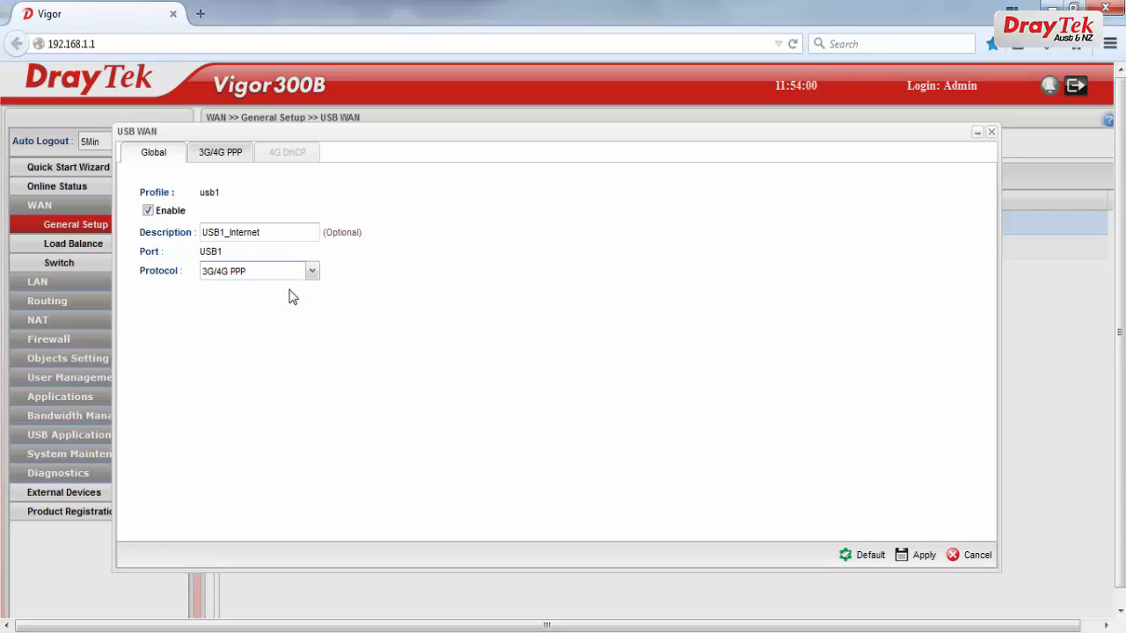
Replace the 3G/4G PPP APN with telstra.internet, apply it and acknowledge the processing notice
click(221, 152)
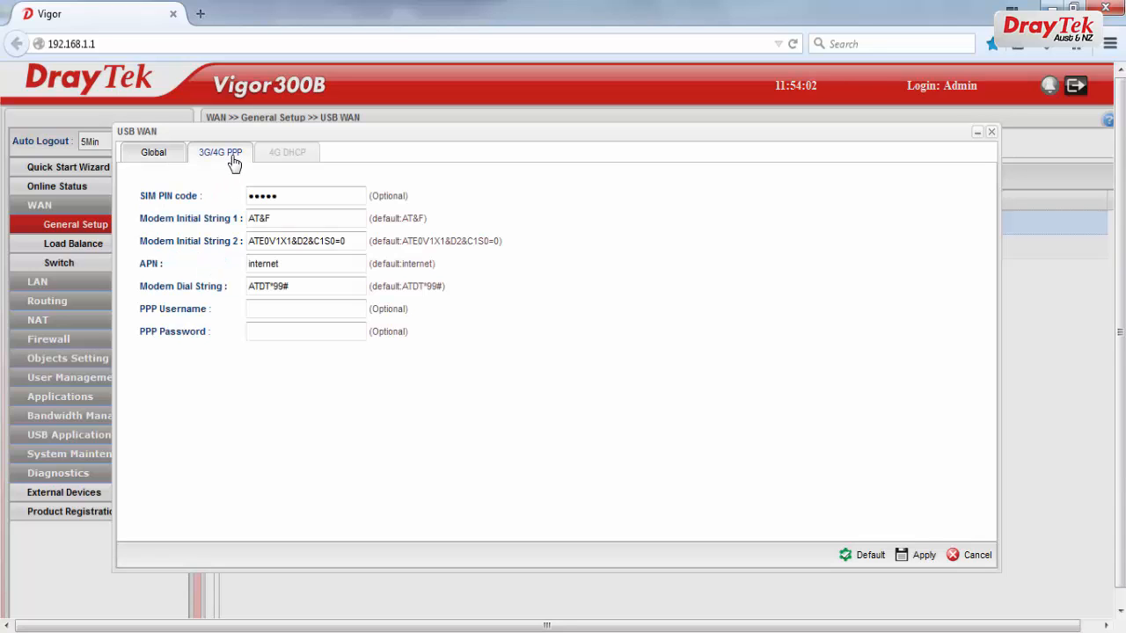
click(293, 263)
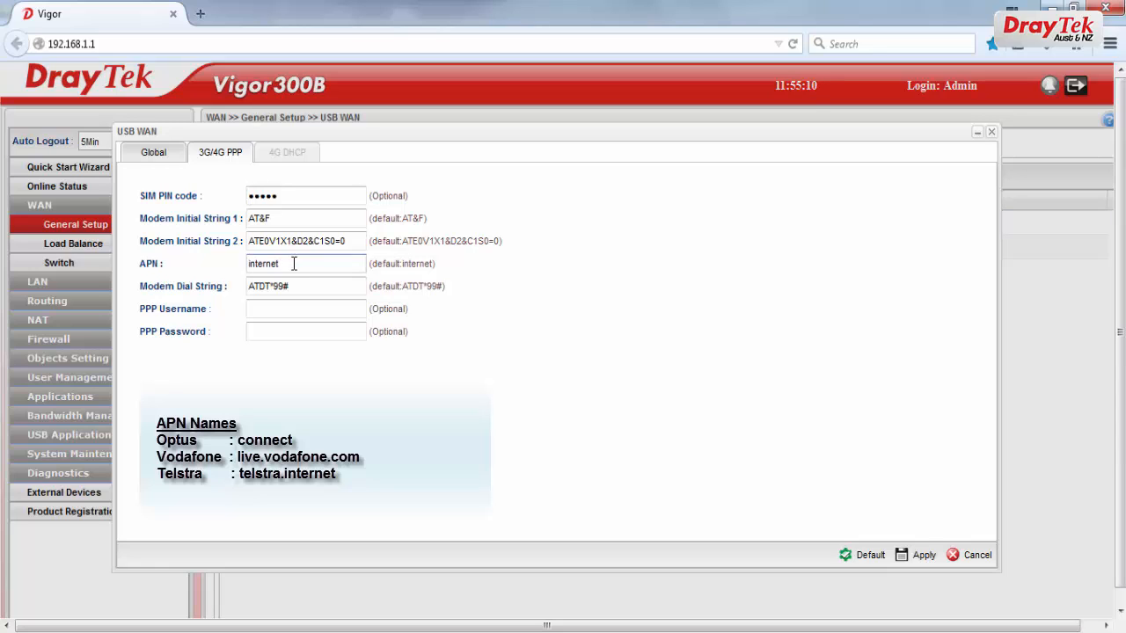
key(BackSpace)
key(BackSpace)
key(BackSpace)
key(BackSpace)
key(BackSpace)
key(BackSpace)
key(BackSpace)
key(BackSpace)
text(telst)
text(ra)
text(.in)
text(te)
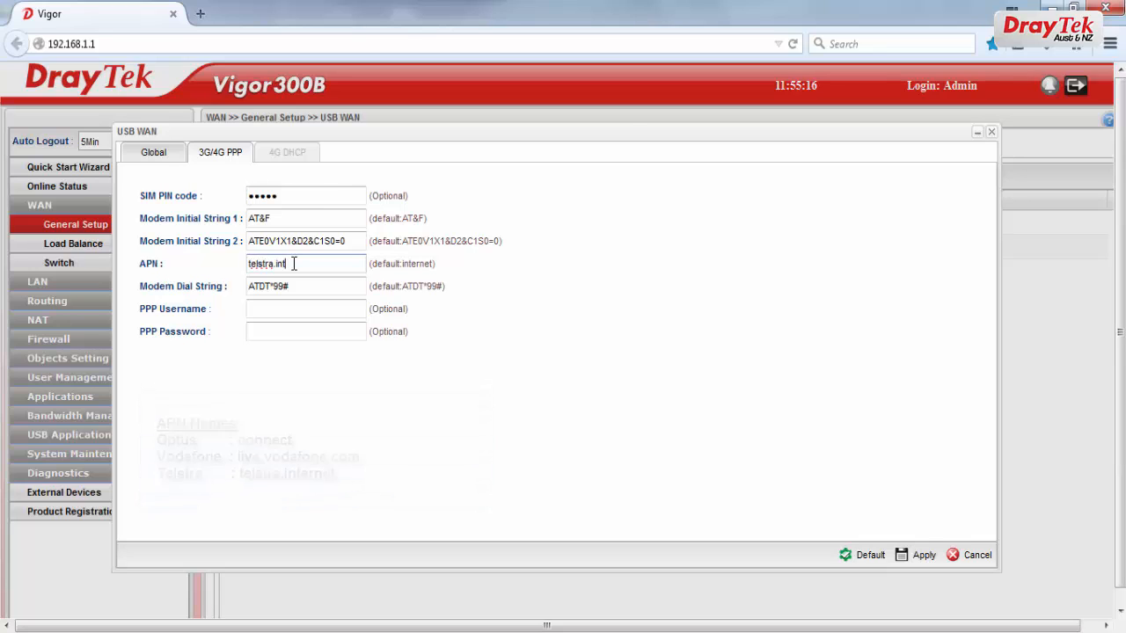
text(rnet)
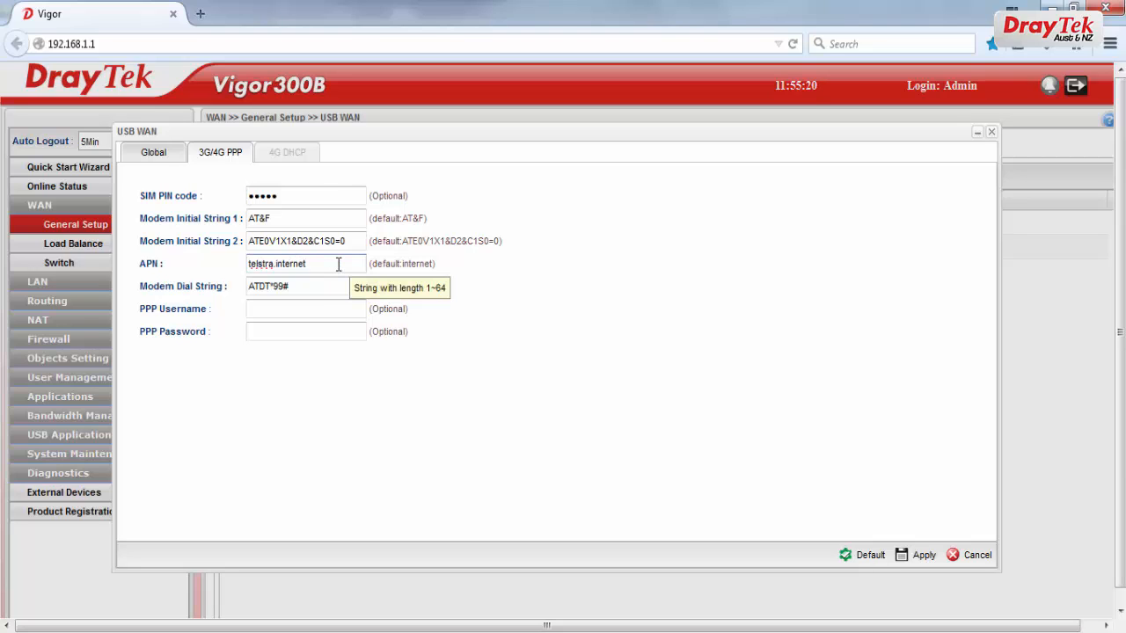
click(923, 555)
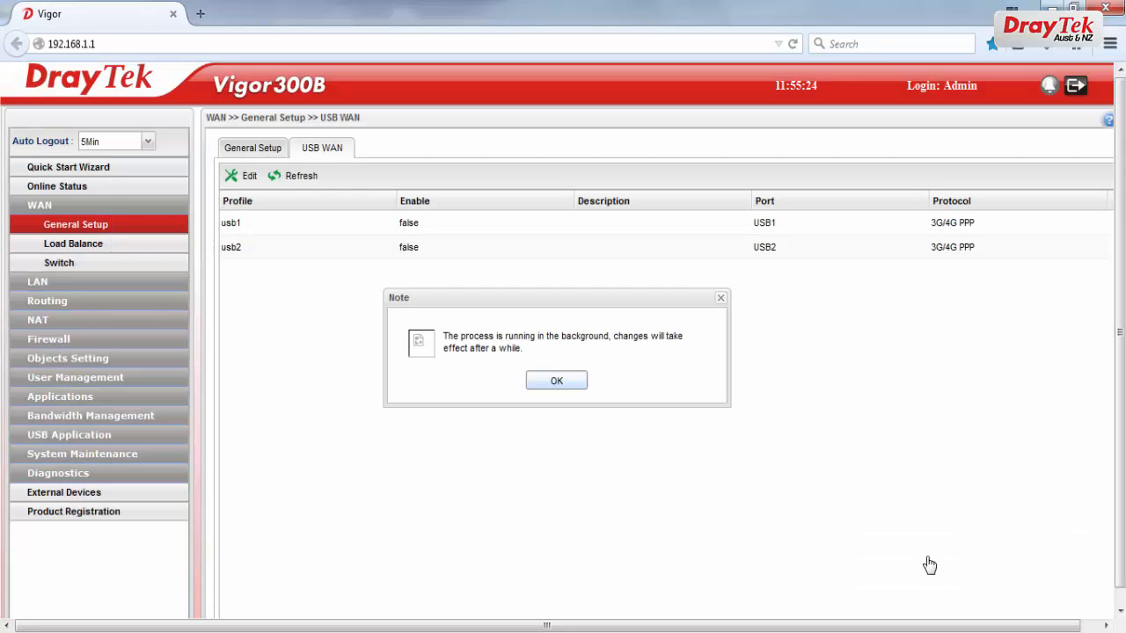
click(568, 390)
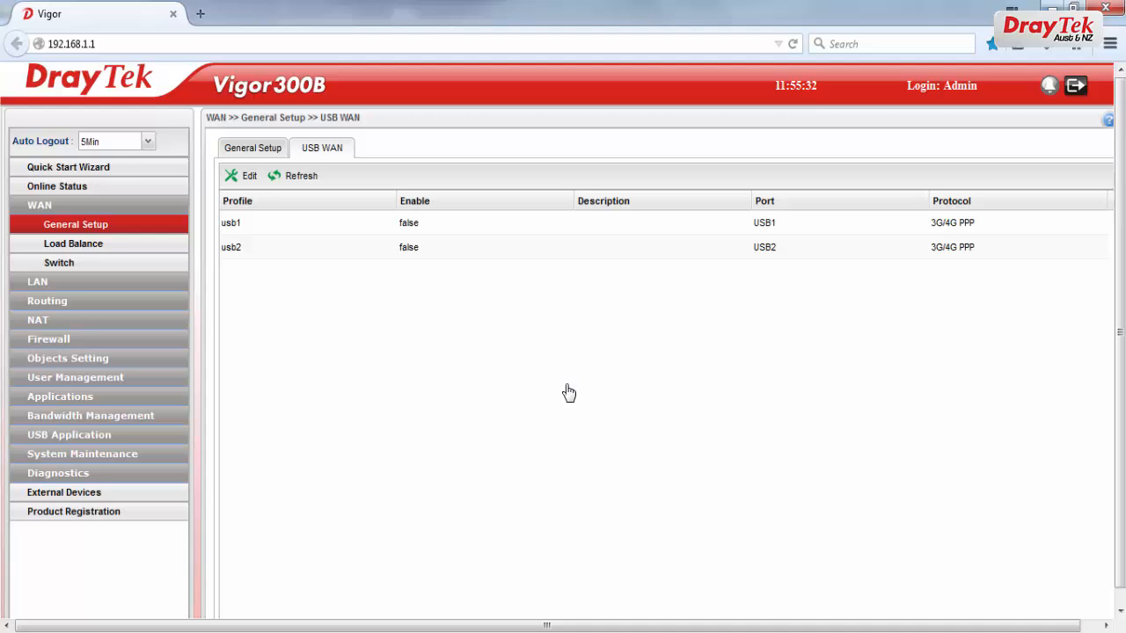
Review the router's Online Status dashboard, where lan1 shows as up
click(77, 189)
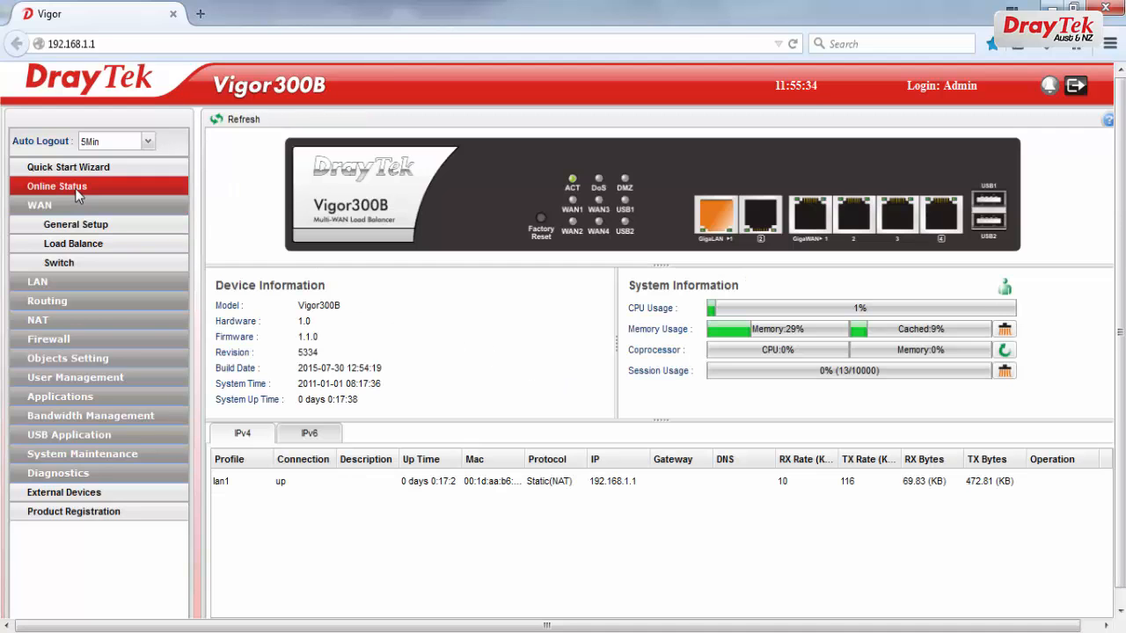